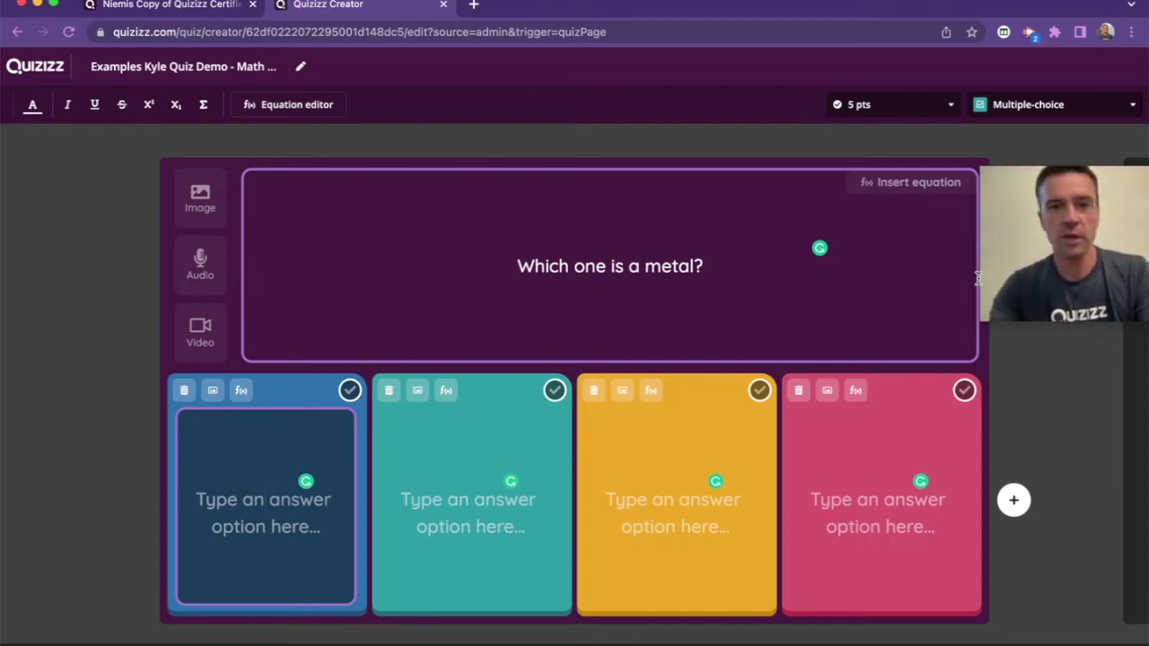
pyautogui.write('Iron')
# - Select the second answer option so an image or GIF can be added to it
pyautogui.click(483, 513)
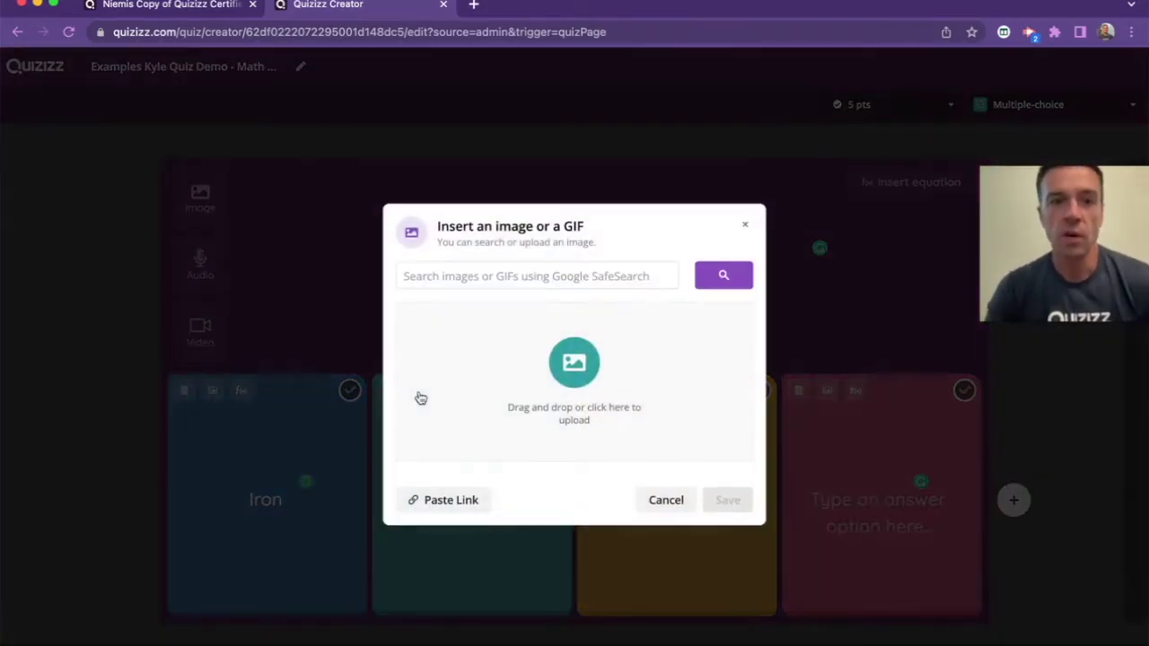